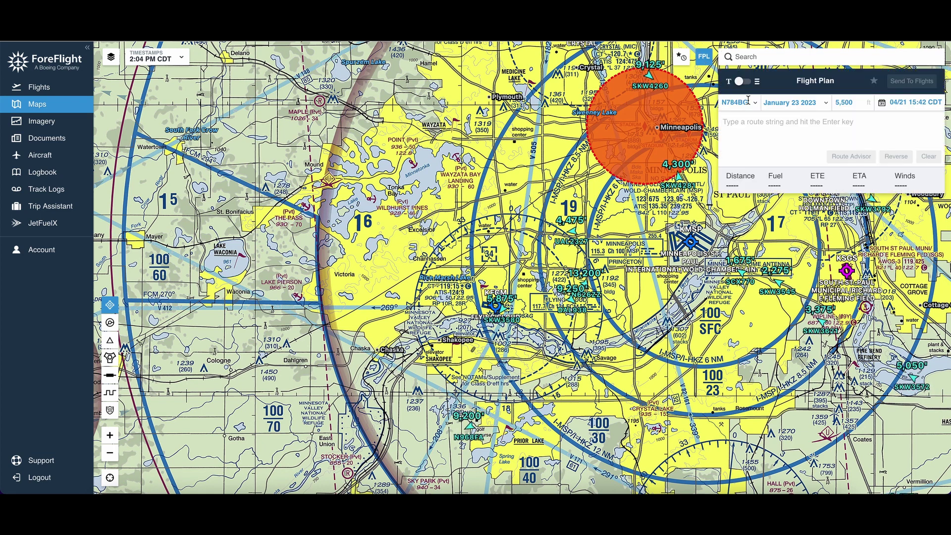
Step: Add a new aircraft from the Flight Plan panel's aircraft list
click(748, 100)
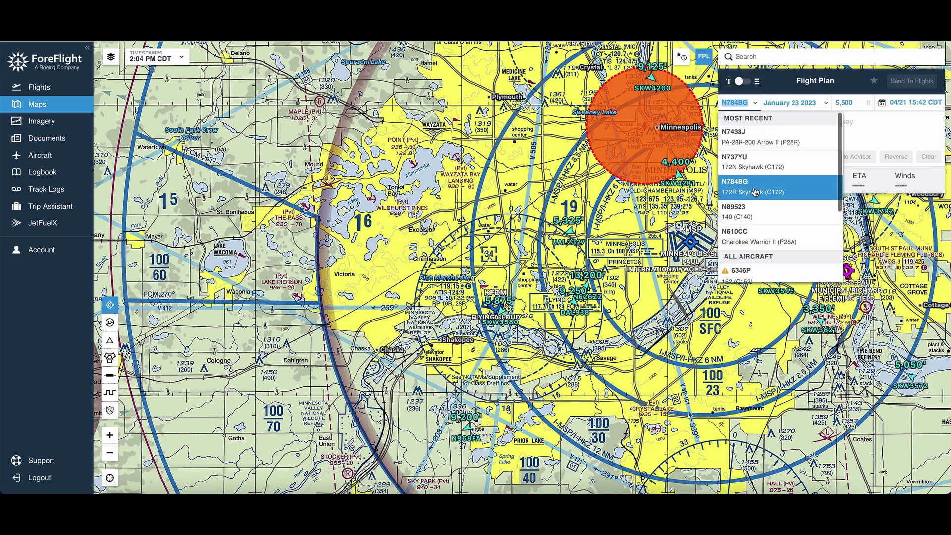
scroll(755, 192, down, 2)
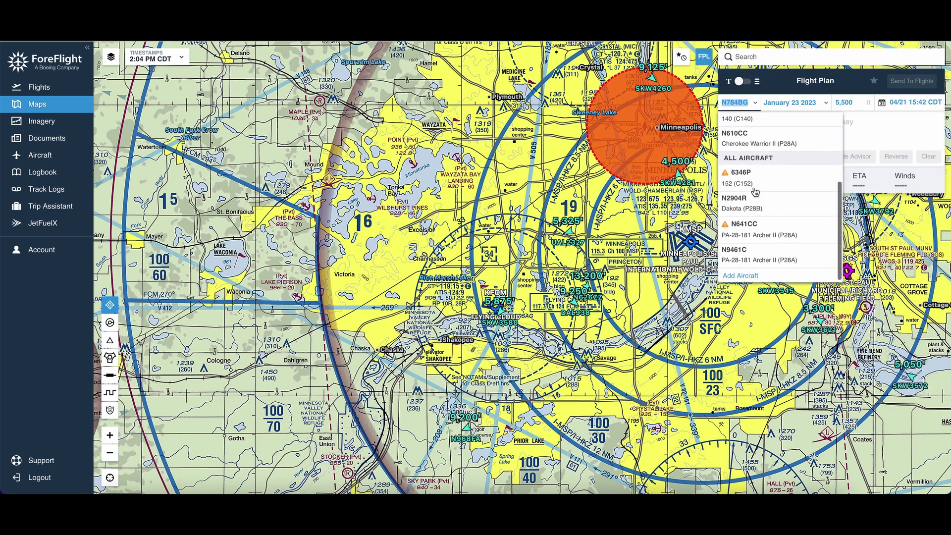
click(753, 275)
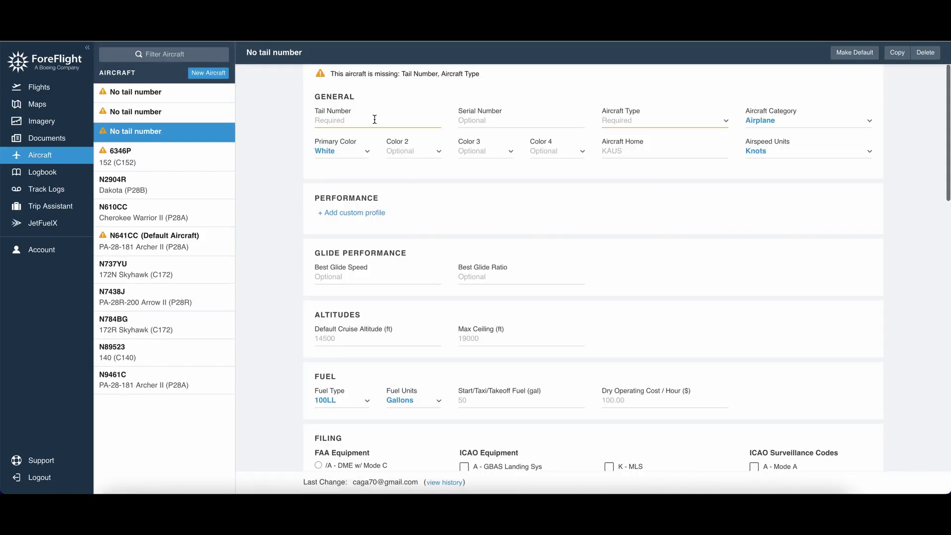
Step: Review the new aircraft's form, leaving tail number and aircraft type blank
click(441, 120)
click(626, 125)
drag(625, 125, 596, 180)
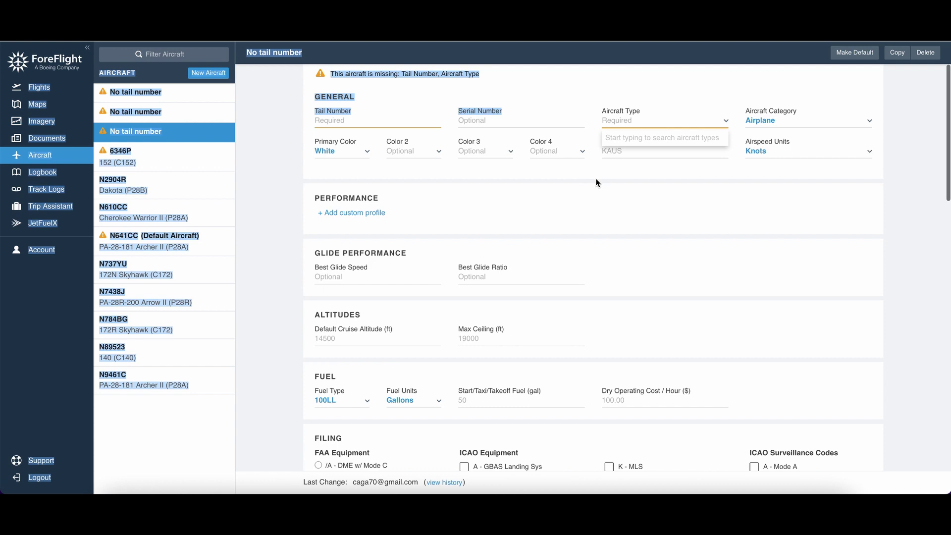
click(553, 192)
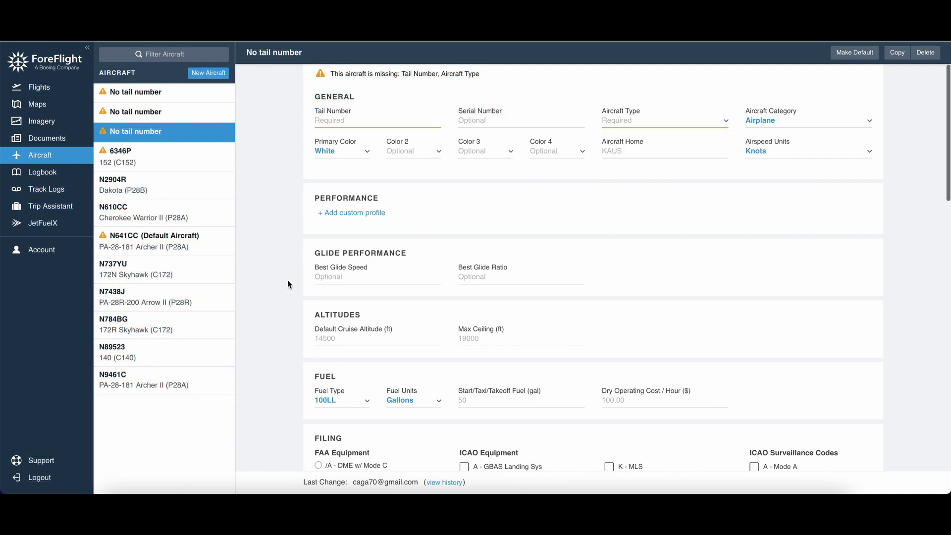
scroll(298, 311, down, 6)
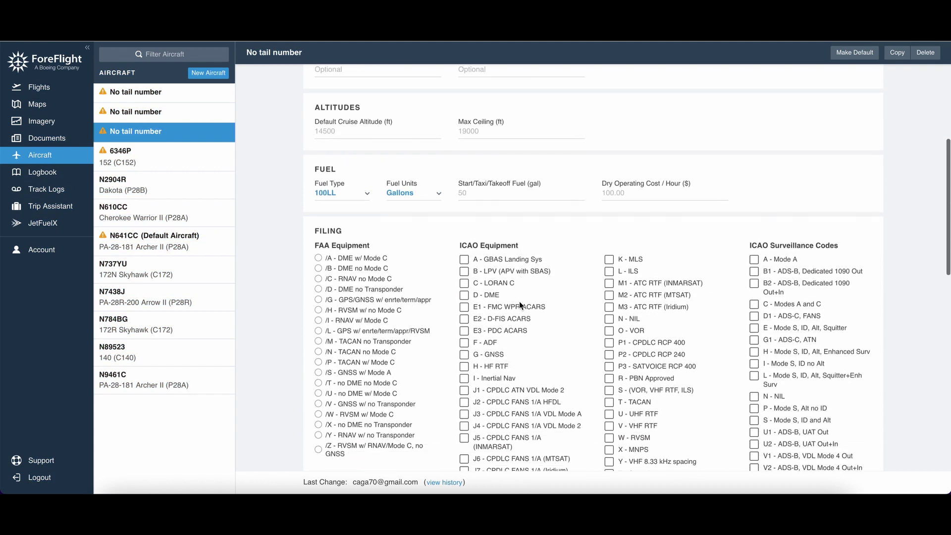
scroll(280, 408, down, 5)
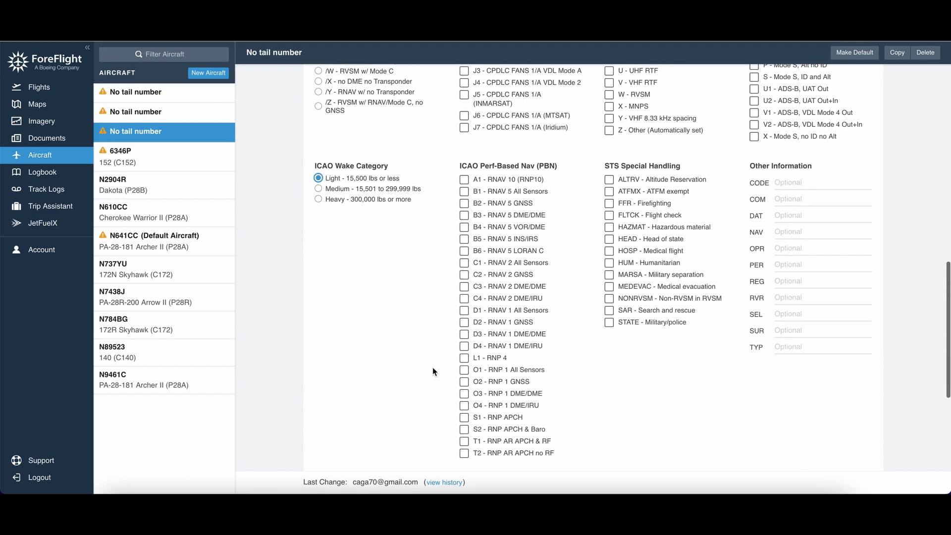
scroll(432, 372, down, 3)
scroll(349, 365, up, 14)
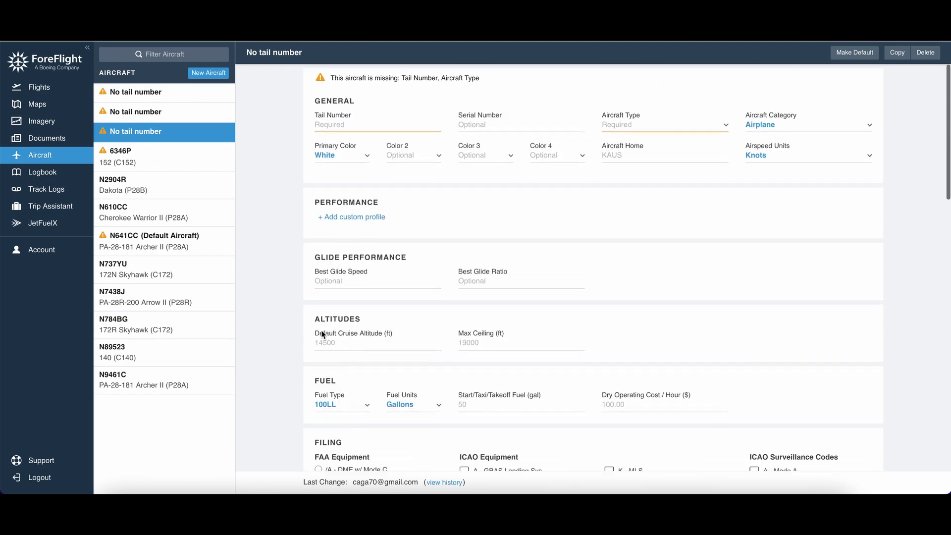
Step: Go back to the map, then start a new basic performance profile
click(39, 104)
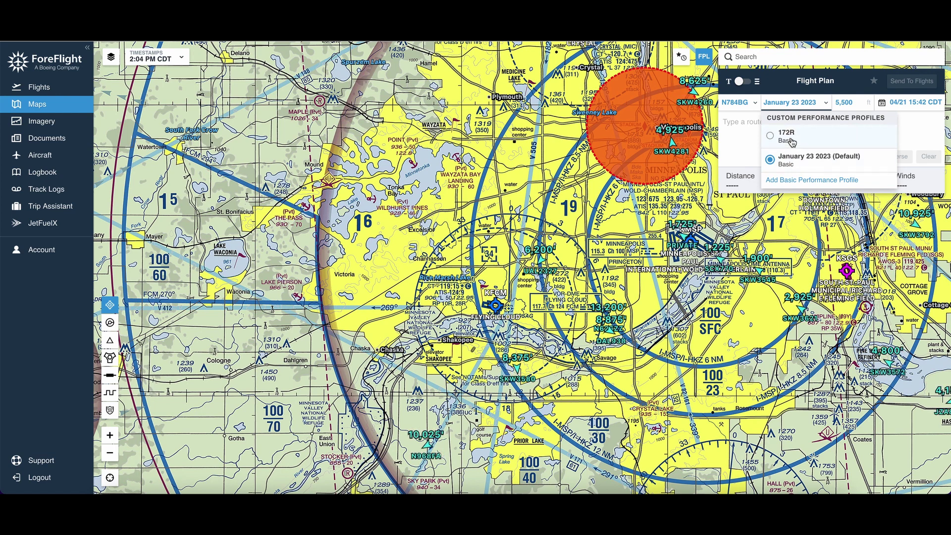
click(803, 180)
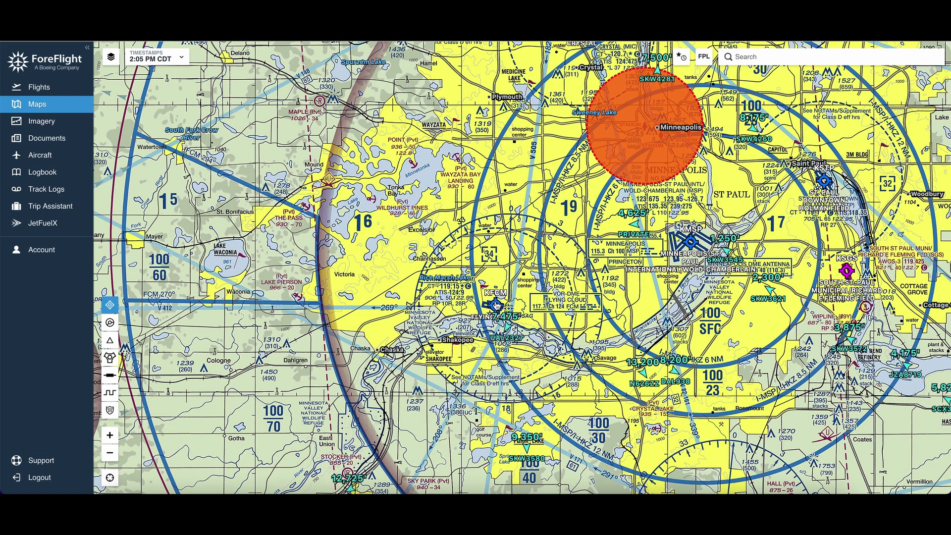
Step: Show KFCM's weather and highlight the A2974 altimeter group in its METAR
click(495, 305)
click(768, 186)
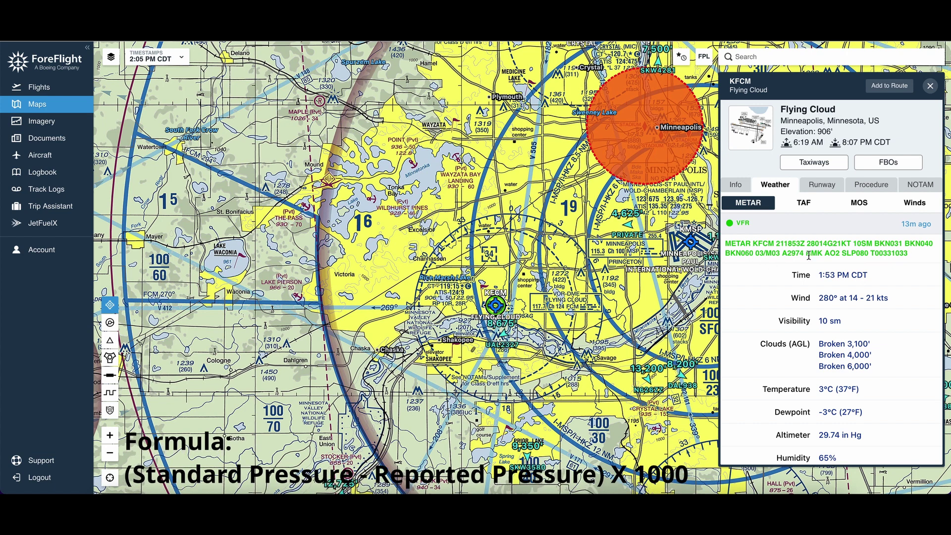
drag(803, 254, 783, 256)
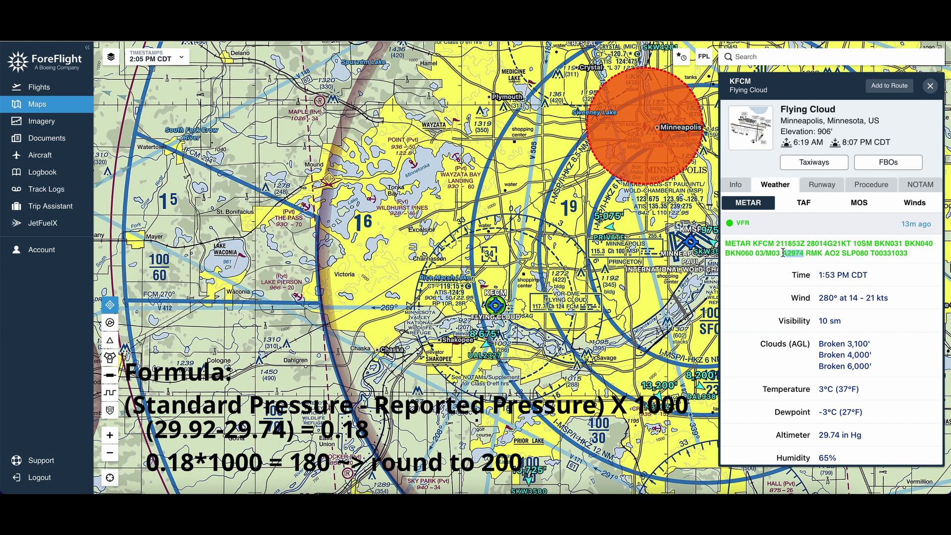
drag(783, 255, 796, 255)
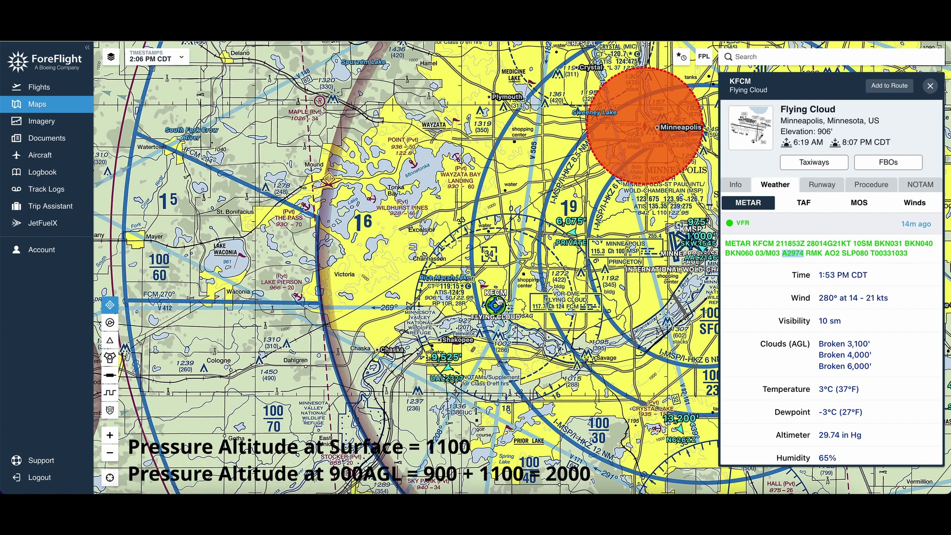
click(435, 308)
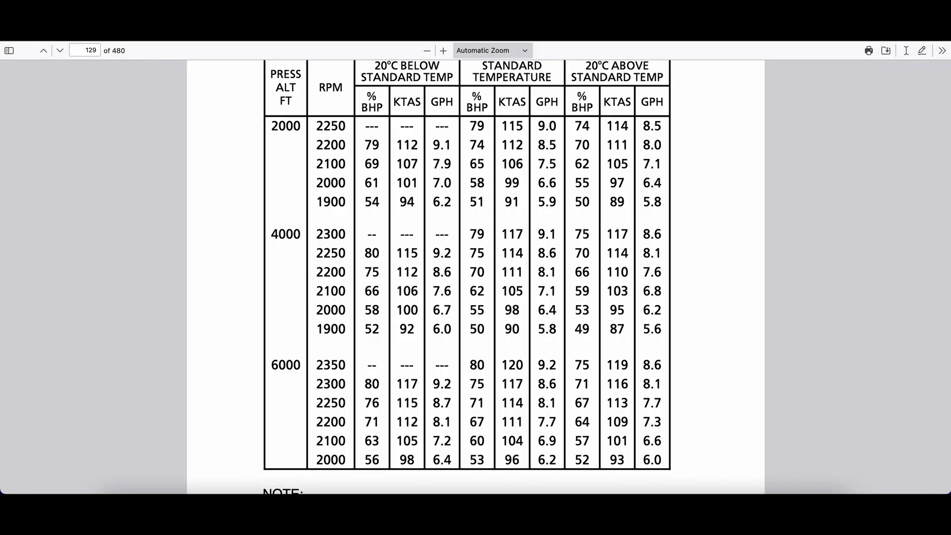
Step: Compare the 2000, 4000 and 6000 ft pressure-altitude rows in the page 129 cruise table
drag(272, 126, 299, 126)
drag(277, 234, 299, 234)
drag(272, 367, 302, 365)
drag(270, 234, 300, 233)
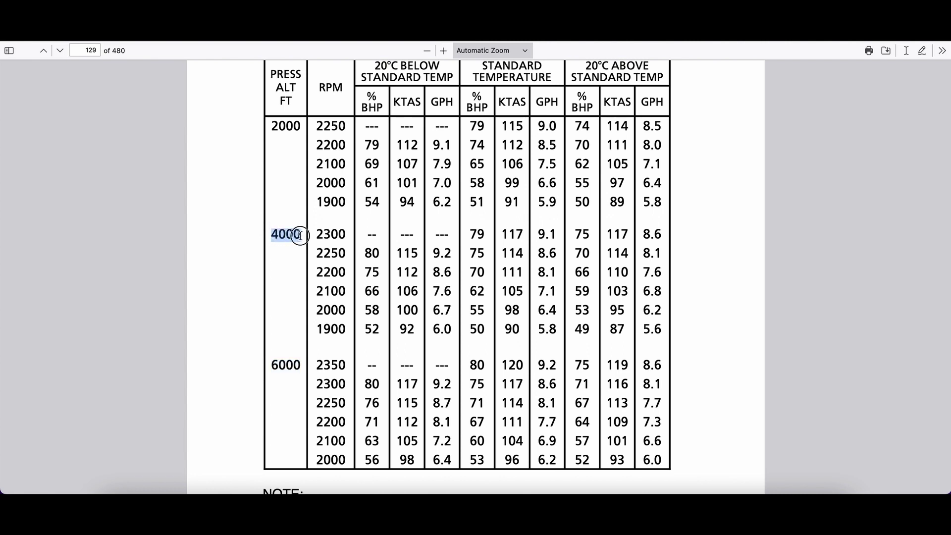
click(287, 85)
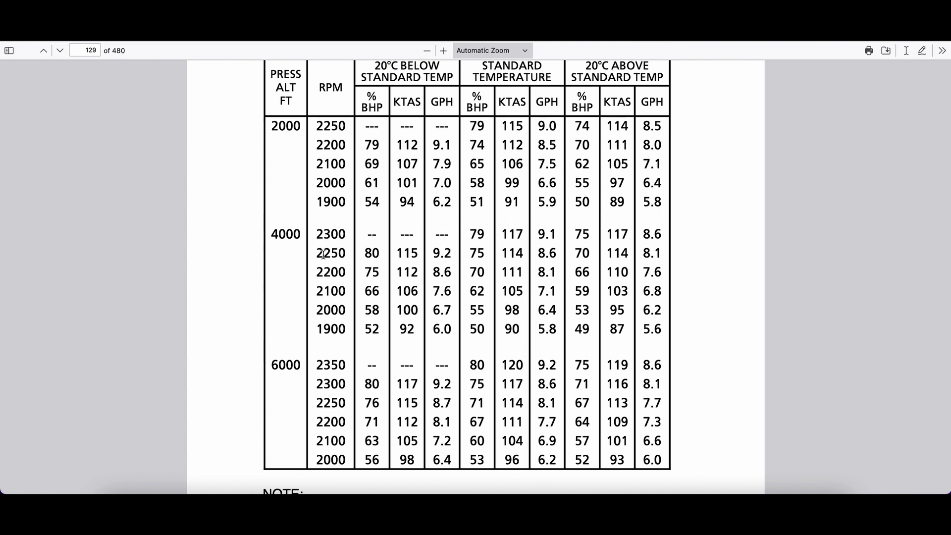
Step: Mark the 4000 ft, 2200 RPM row and its 112 KTAS cruise speed
drag(271, 234, 300, 235)
drag(315, 272, 348, 272)
drag(398, 272, 451, 271)
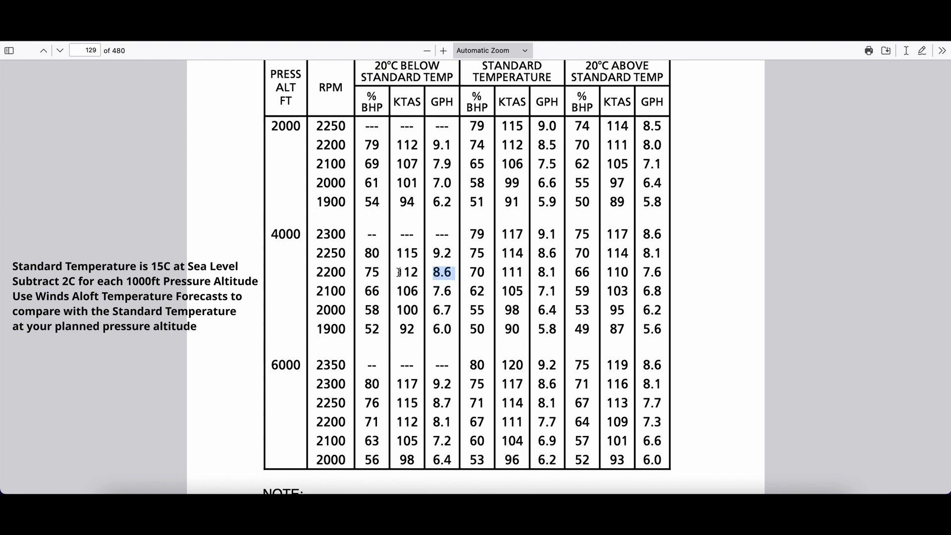
drag(399, 272, 421, 272)
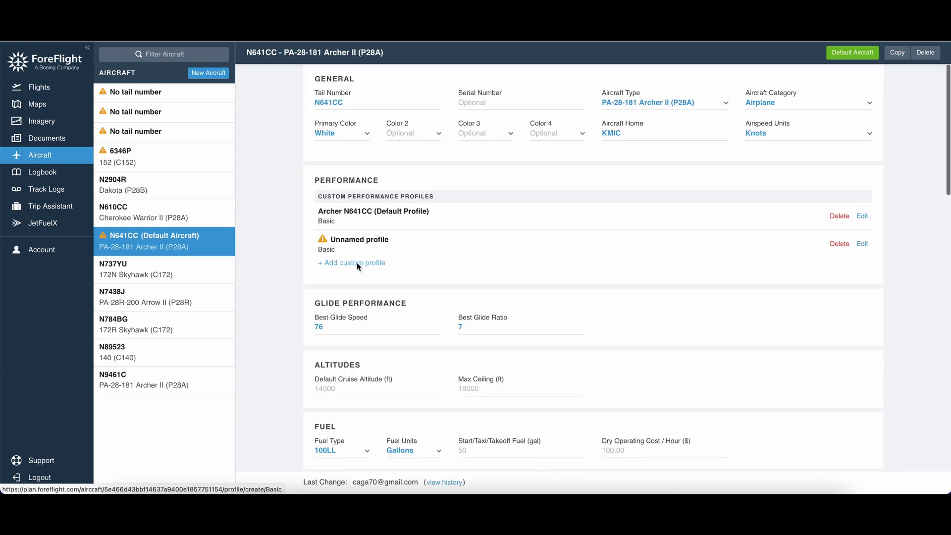
Step: Add a custom profile to N641CC and check its cruise airspeed, fuel-per-hour, descent airspeed and descent-rate fields
click(356, 264)
click(379, 239)
click(523, 243)
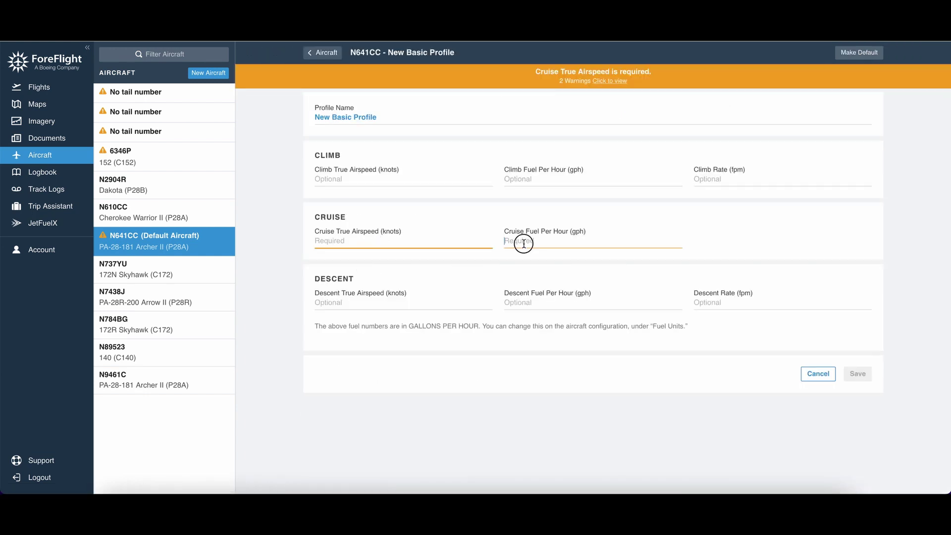
click(403, 238)
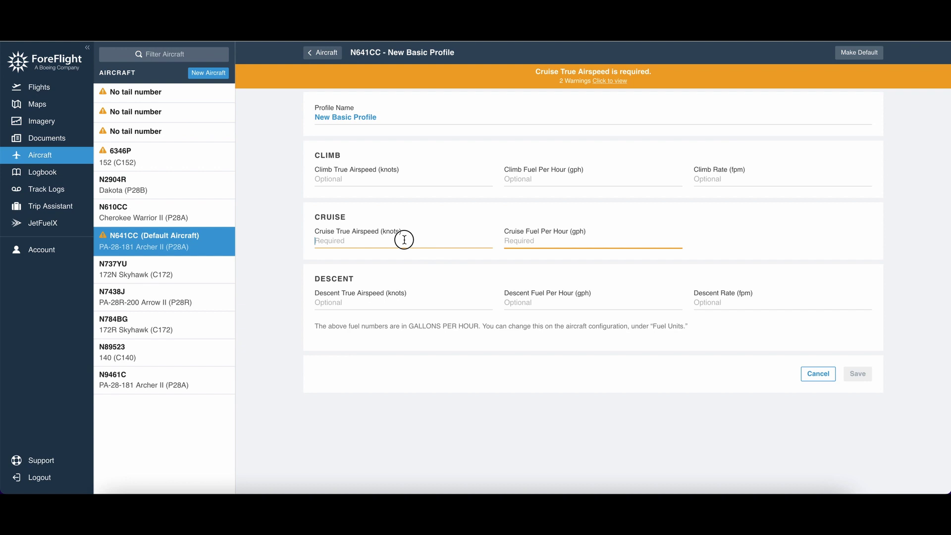
click(543, 245)
click(354, 304)
click(357, 322)
click(713, 305)
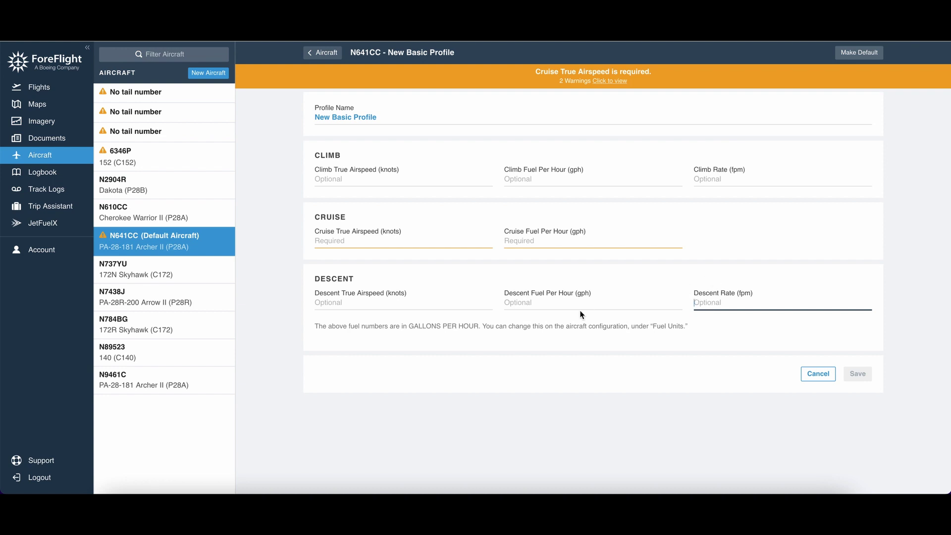
click(559, 315)
click(370, 304)
click(374, 313)
click(536, 304)
click(498, 296)
click(498, 297)
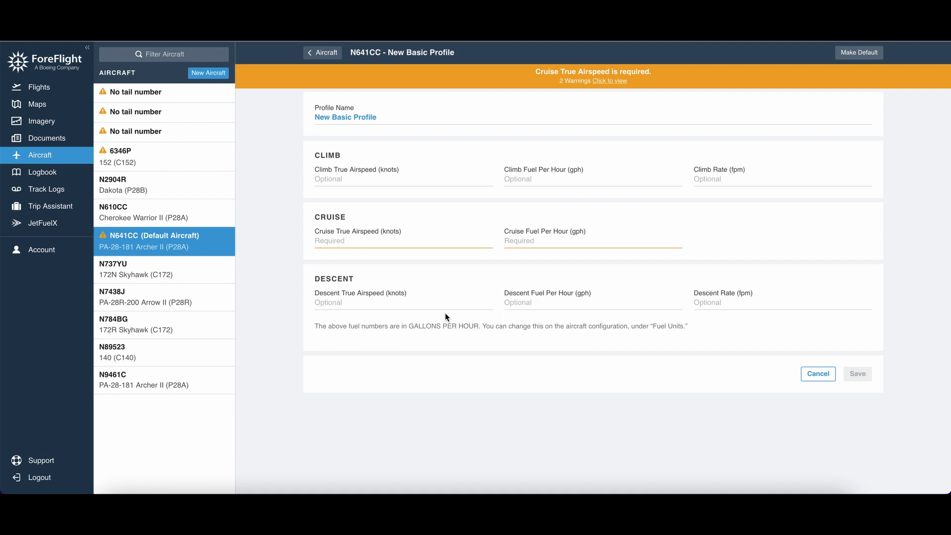